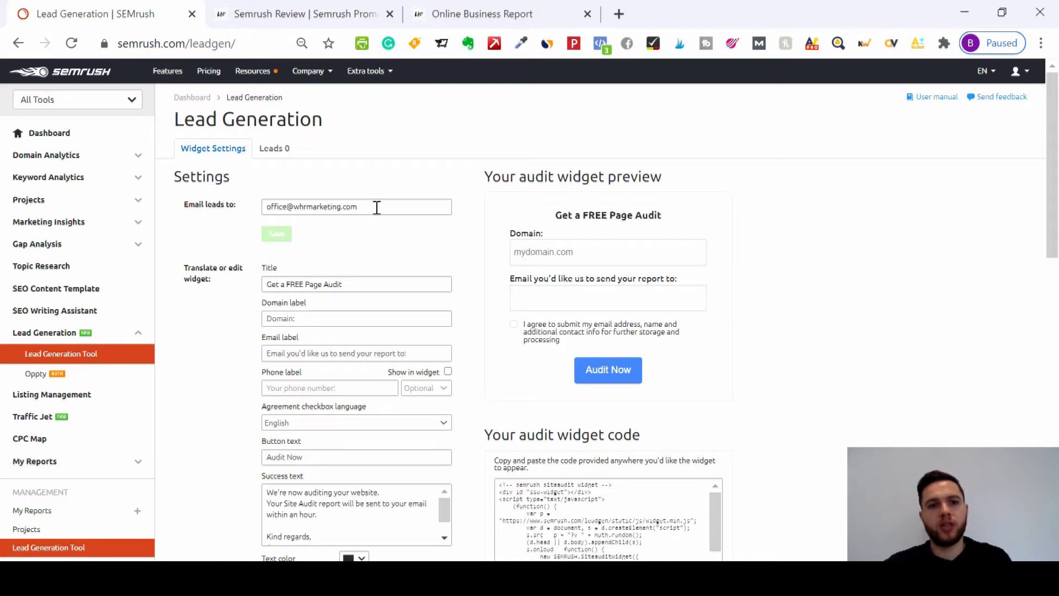
# Step: Change the widget title from 'Page' to 'Web' so it reads 'Get a FREE Web Audit'
pyautogui.moveTo(1056, 215); pyautogui.dragTo(1057, 262)
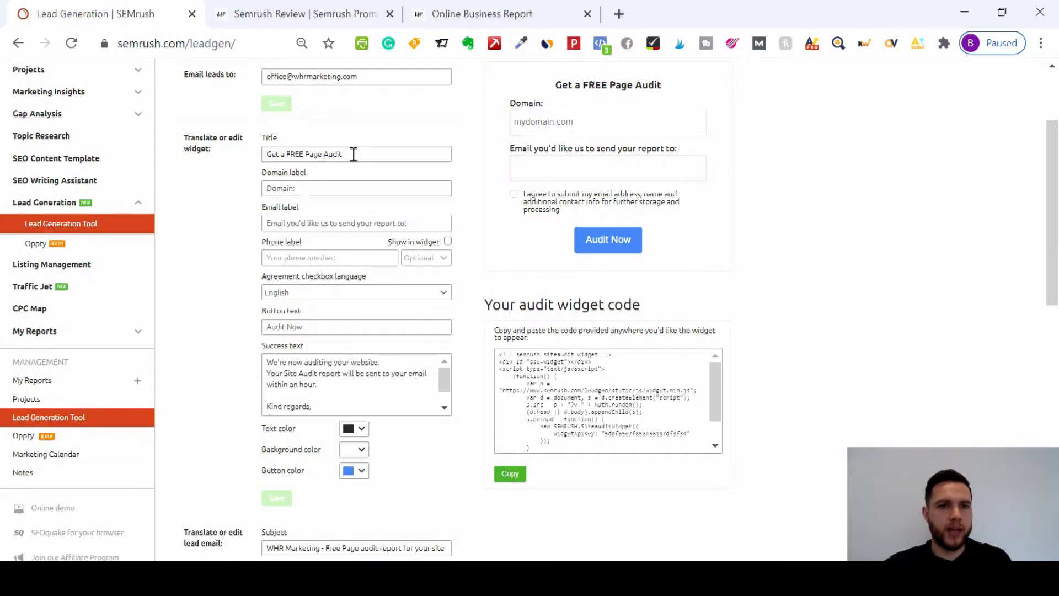
pyautogui.click(320, 155)
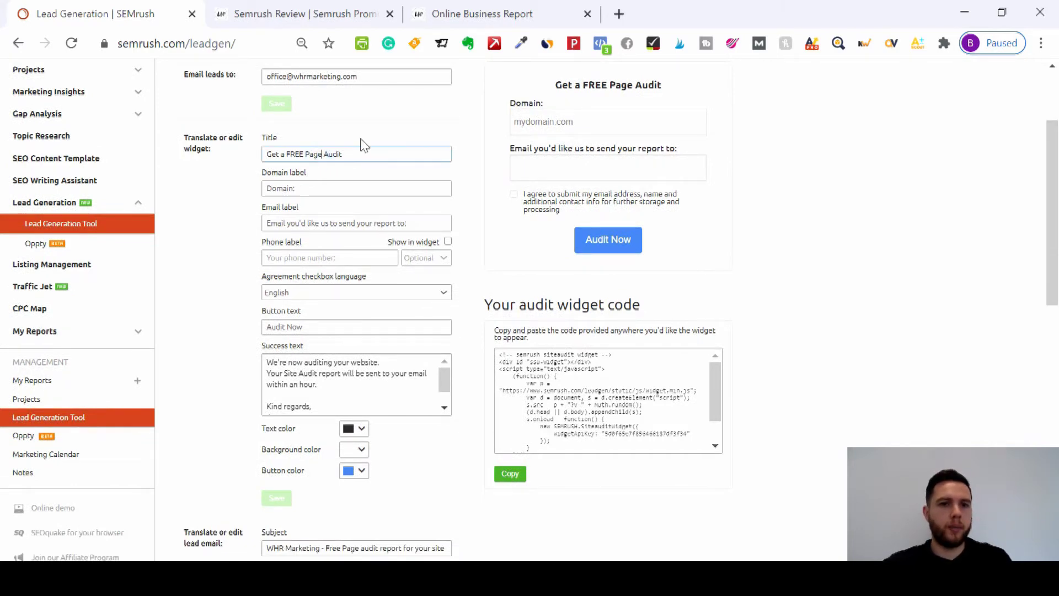
pyautogui.press('BackSpace')
pyautogui.press('BackSpace')
pyautogui.press('BackSpace')
pyautogui.press('BackSpace')
pyautogui.write('Web')
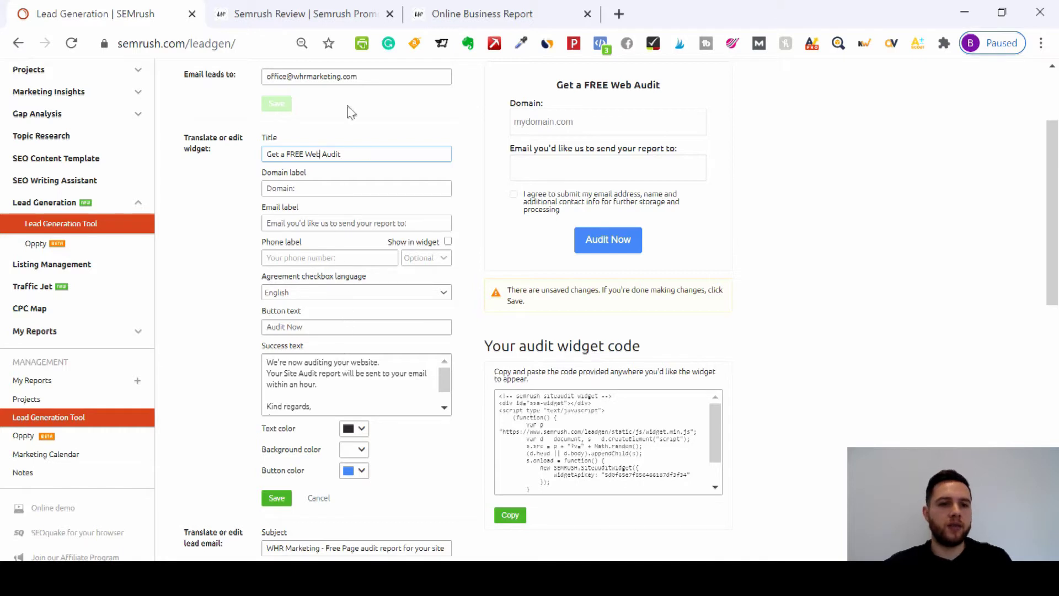
# Step: Paste a WHR Marketing sign-off after 'Kind regards' in the Success text
pyautogui.moveTo(442, 386); pyautogui.dragTo(442, 378)
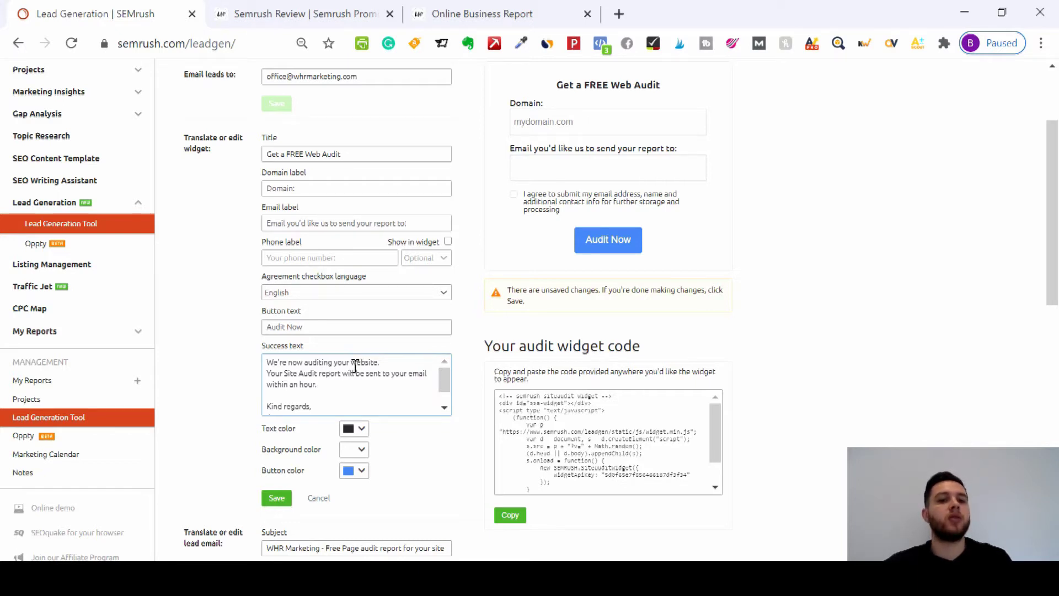
pyautogui.write(', Joe WHR Marketing')
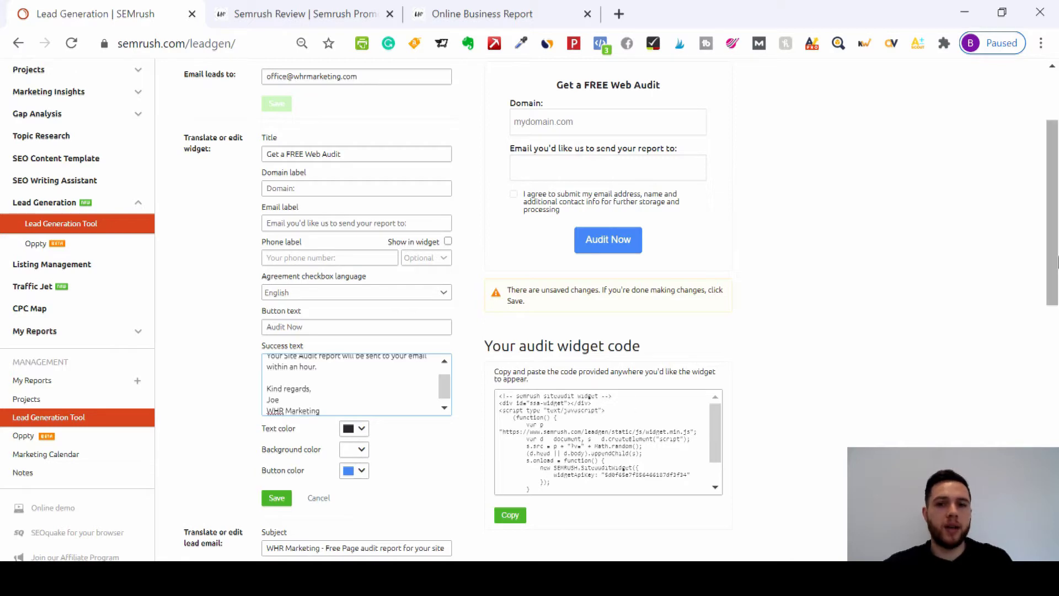
pyautogui.moveTo(1055, 259); pyautogui.dragTo(1056, 220)
# Step: Copy the code under 'Your audit widget code'
pyautogui.scroll(-2, 769, 461)
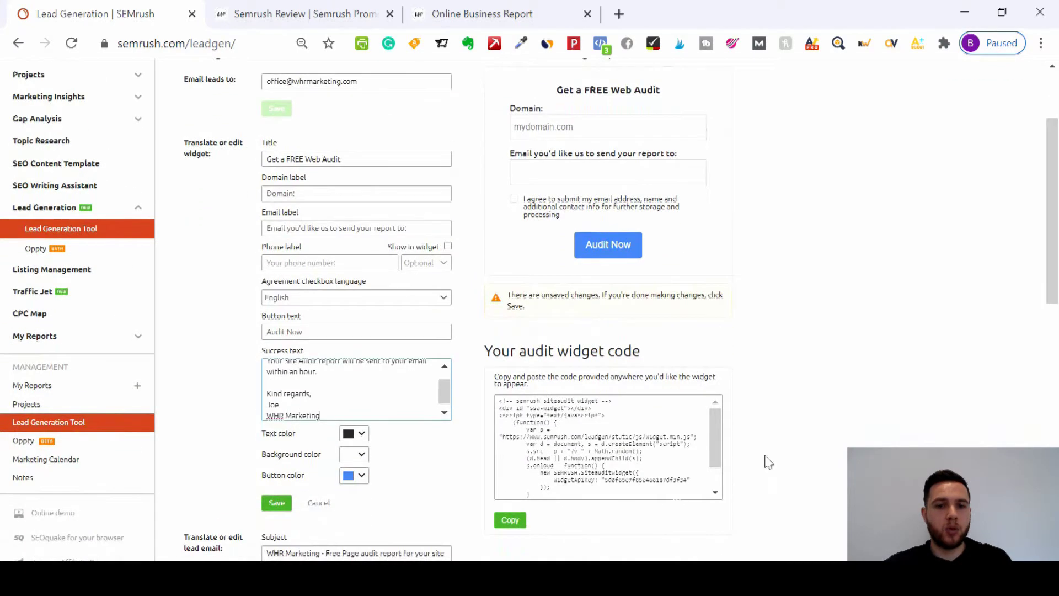
pyautogui.click(510, 520)
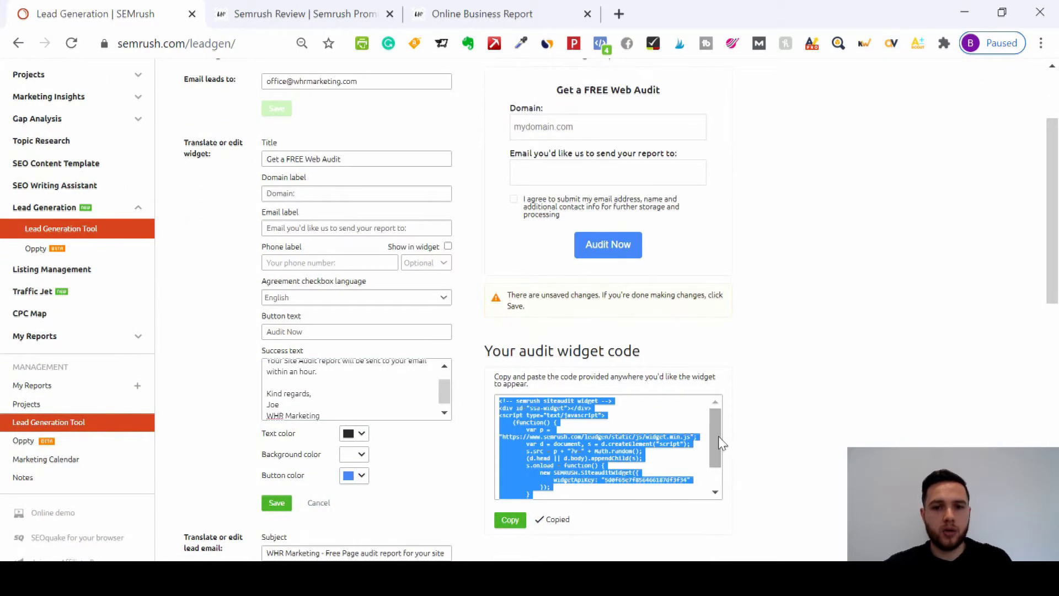
pyautogui.moveTo(1056, 209); pyautogui.dragTo(1057, 312)
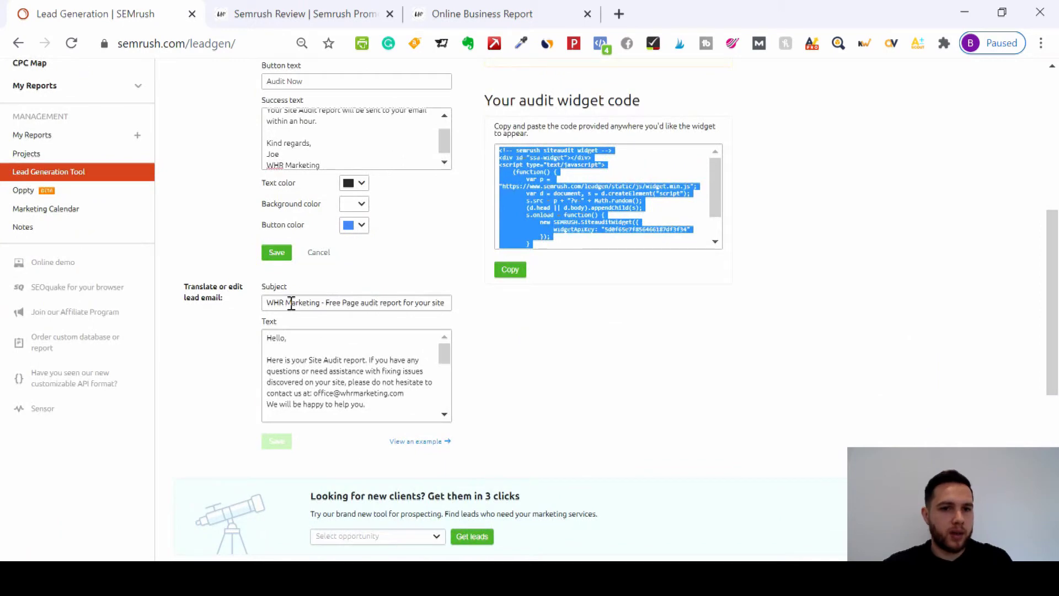
# Step: Review the lead email's Subject and Text fields, then open Oppty in a new tab
pyautogui.click(270, 303)
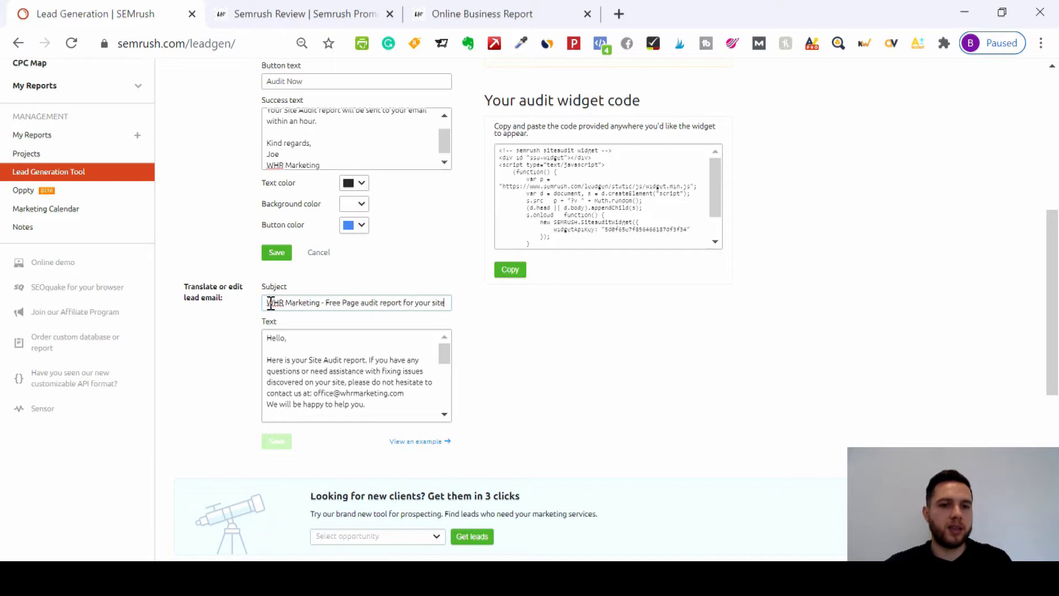
pyautogui.click(295, 359)
pyautogui.moveTo(441, 351); pyautogui.dragTo(445, 398)
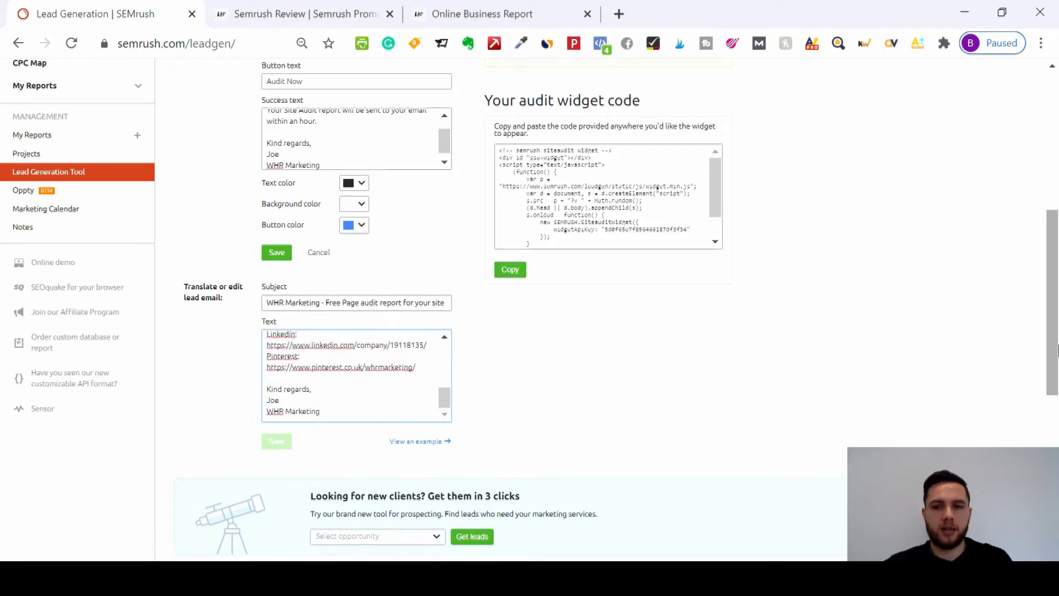
pyautogui.moveTo(1053, 351); pyautogui.dragTo(1057, 267)
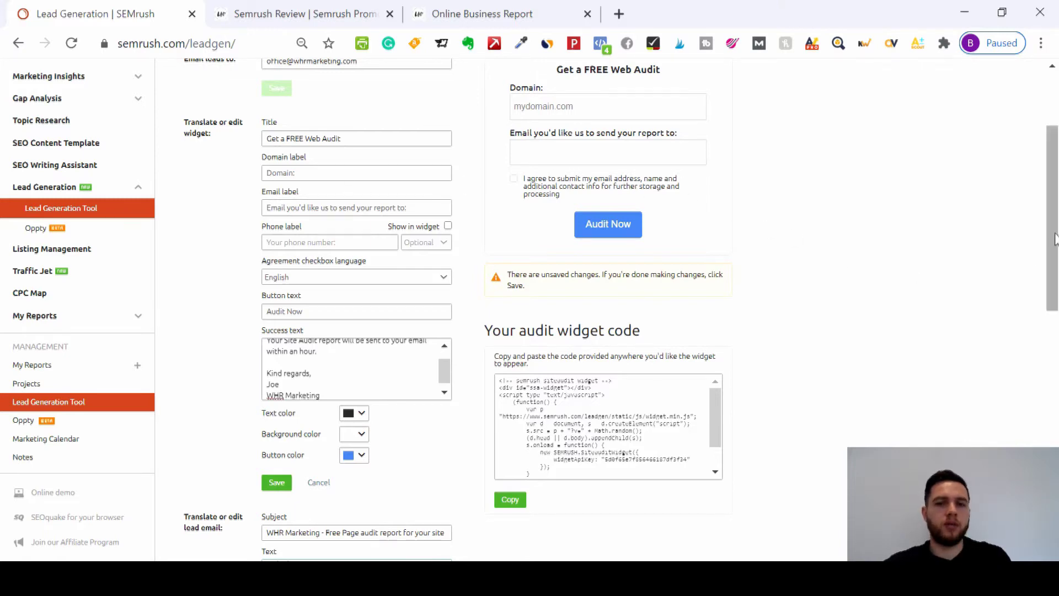
pyautogui.moveTo(1054, 243); pyautogui.dragTo(1056, 223)
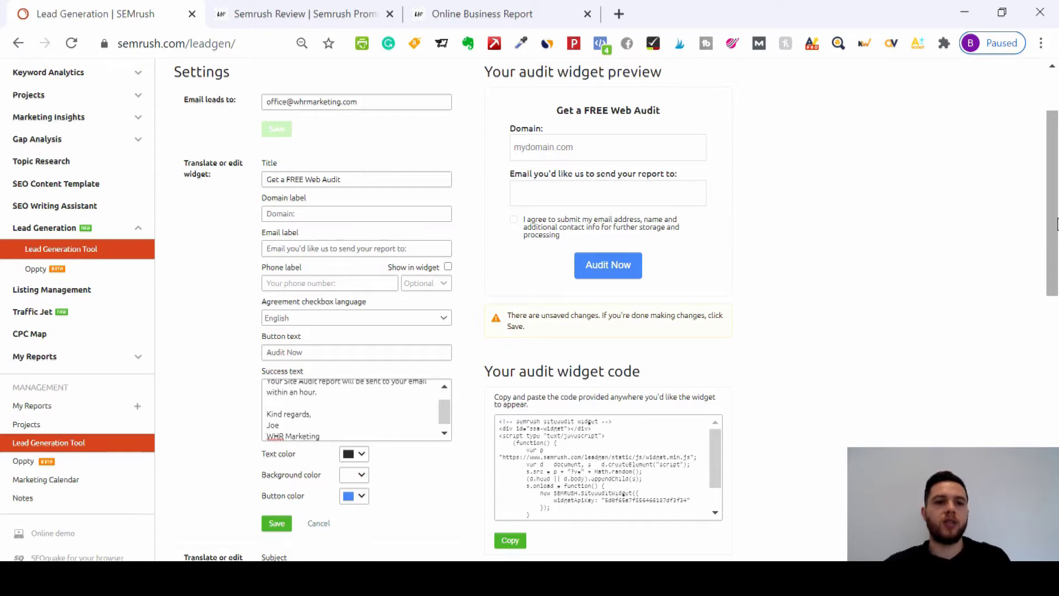
pyautogui.click(68, 270)
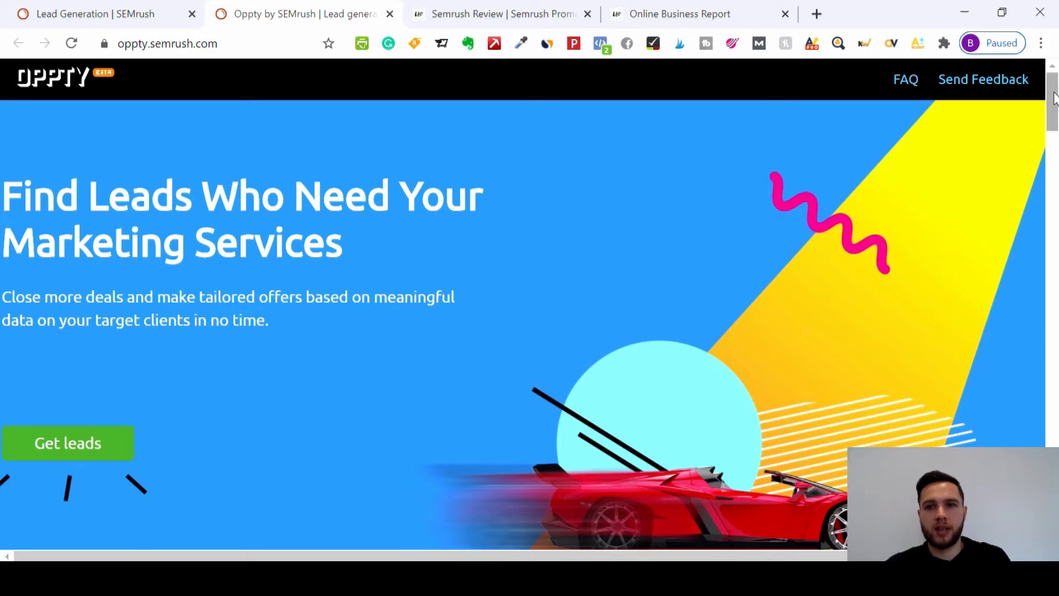
# Step: Scroll down oppty.semrush.com to the Industry and City lead search form
pyautogui.moveTo(1055, 98); pyautogui.dragTo(1055, 99)
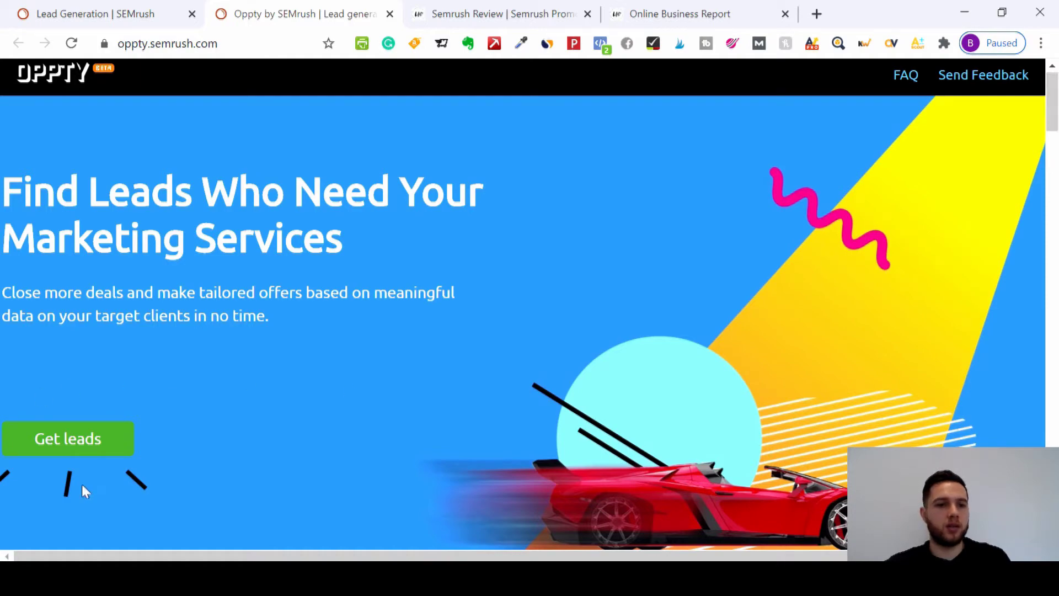
pyautogui.scroll(-7, 93, 439)
pyautogui.scroll(-7, 91, 439)
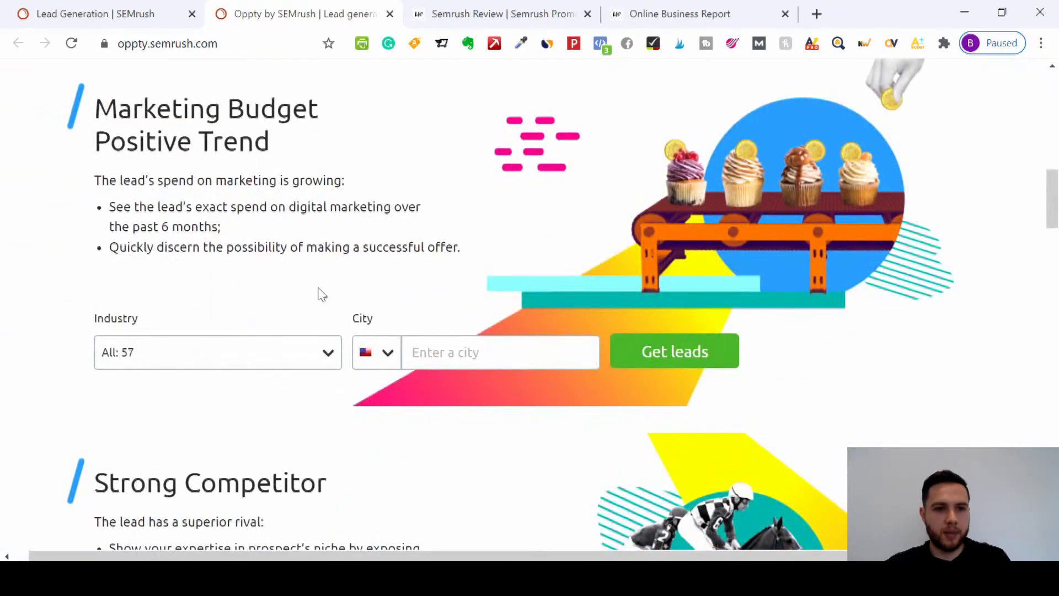
# Step: Keep industries at All: 57, set country to United Kingdom, and enter 'Lond' as the city
pyautogui.click(270, 354)
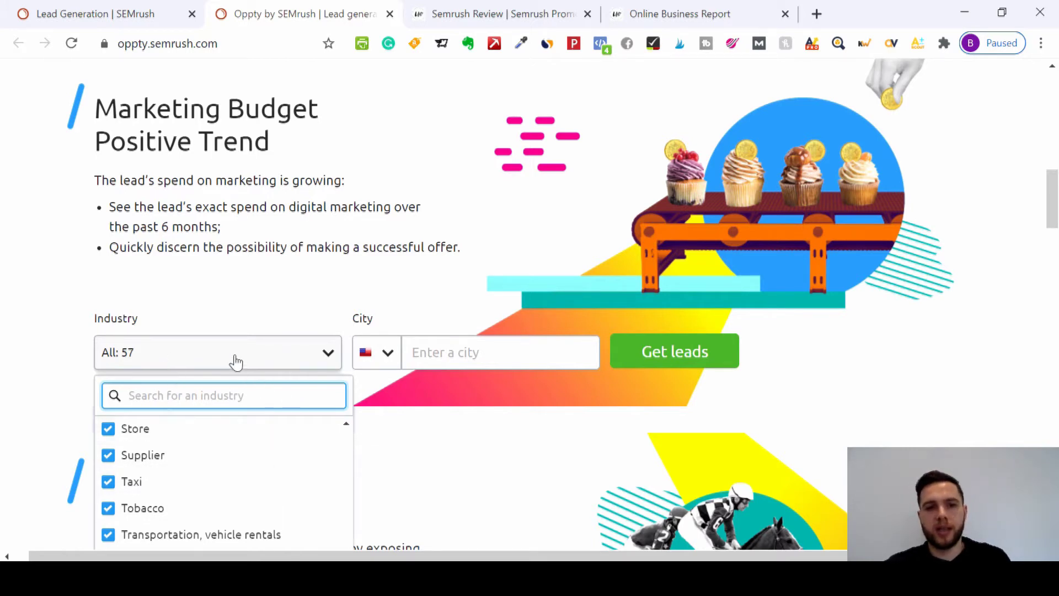
pyautogui.click(465, 342)
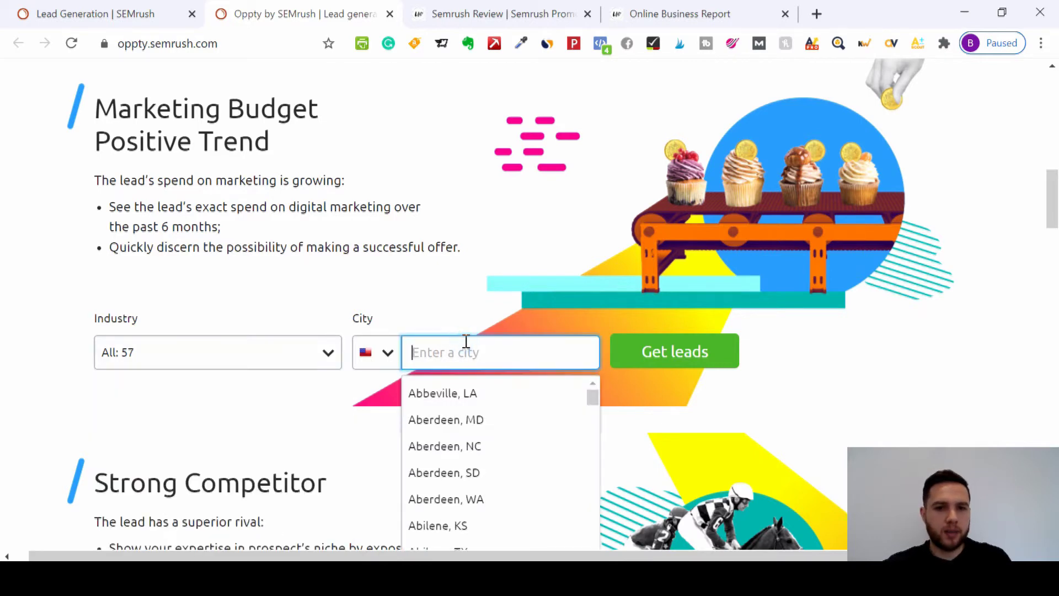
pyautogui.click(387, 364)
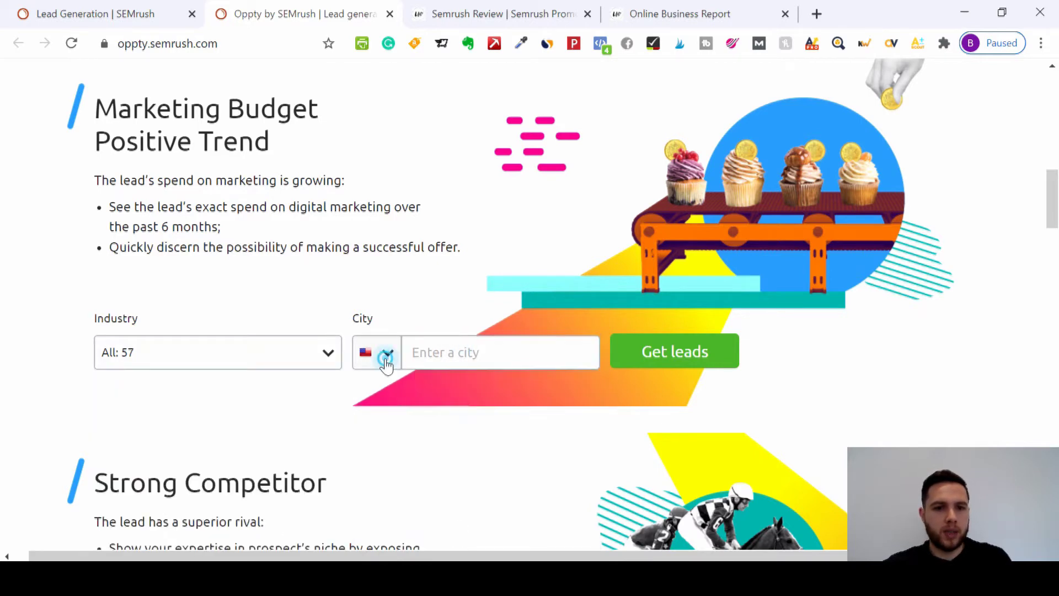
pyautogui.click(396, 420)
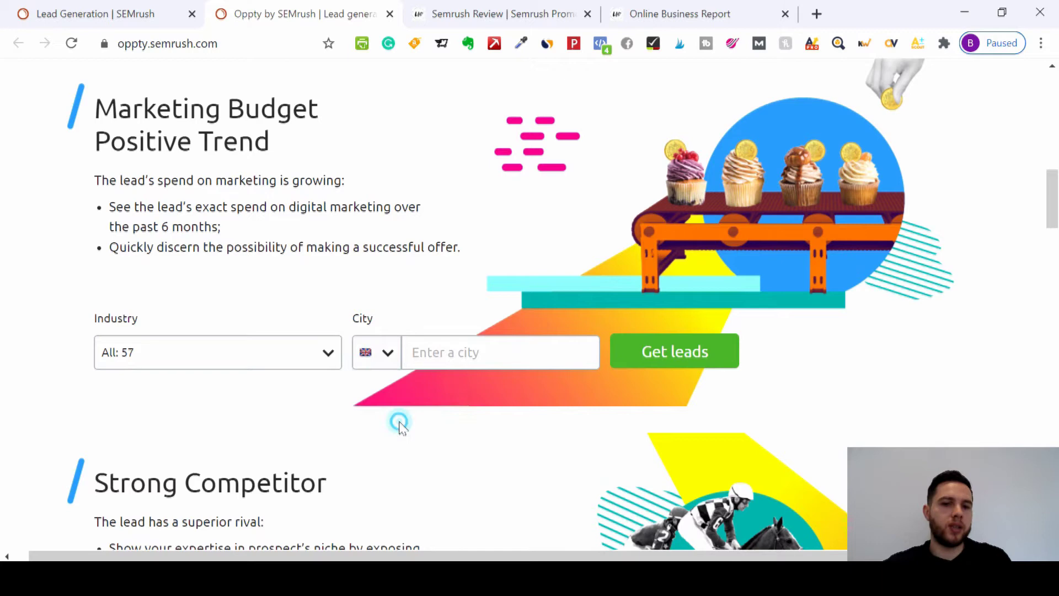
pyautogui.click(476, 346)
pyautogui.write('Lond')
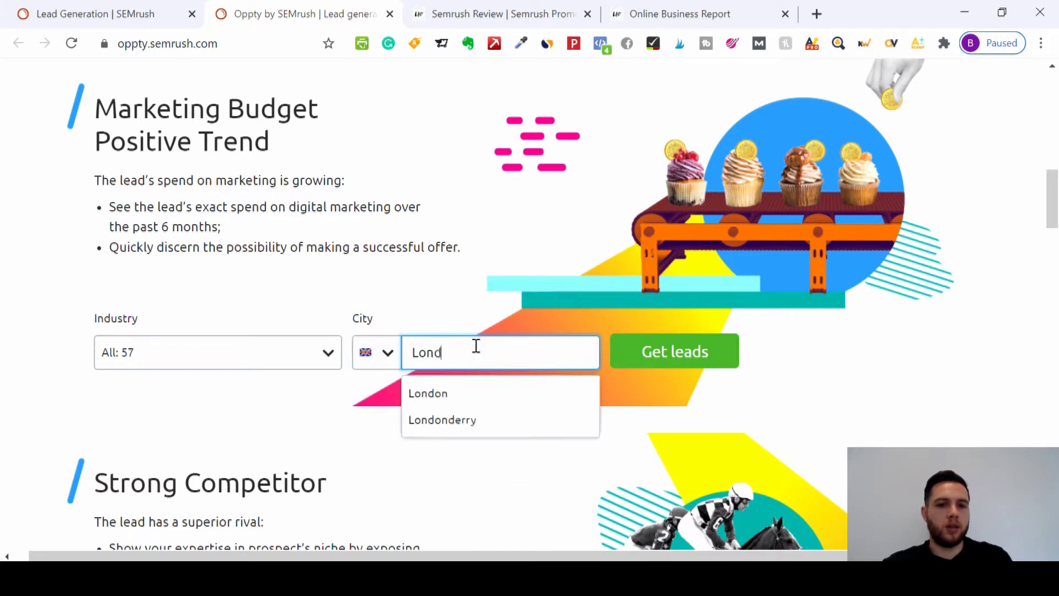
# Step: Search leads in London, returning 852 Marketing Budget Positive Trend leads priced at $1,704
pyautogui.click(465, 395)
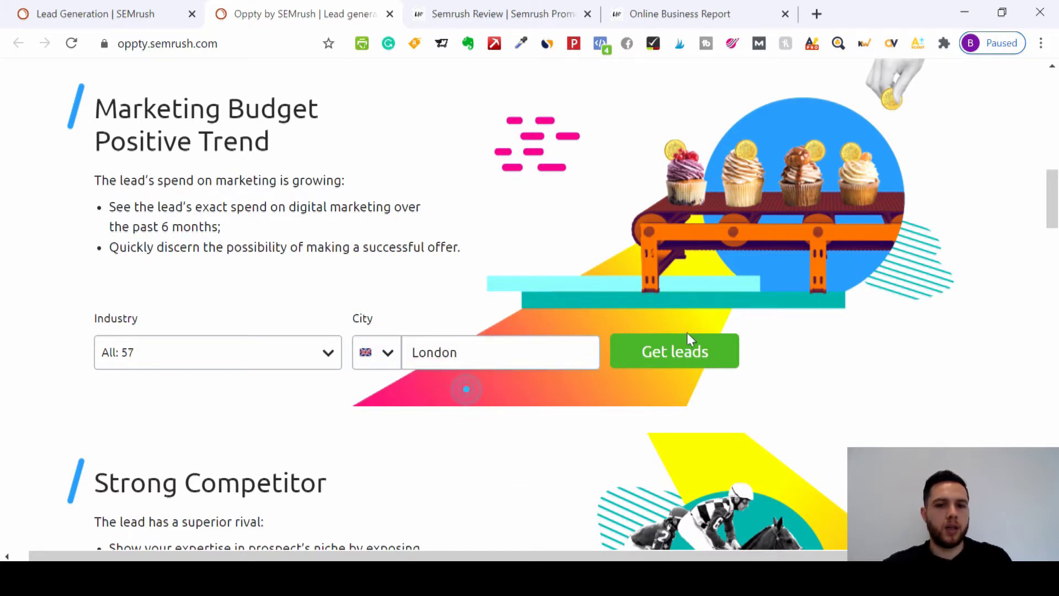
pyautogui.click(669, 365)
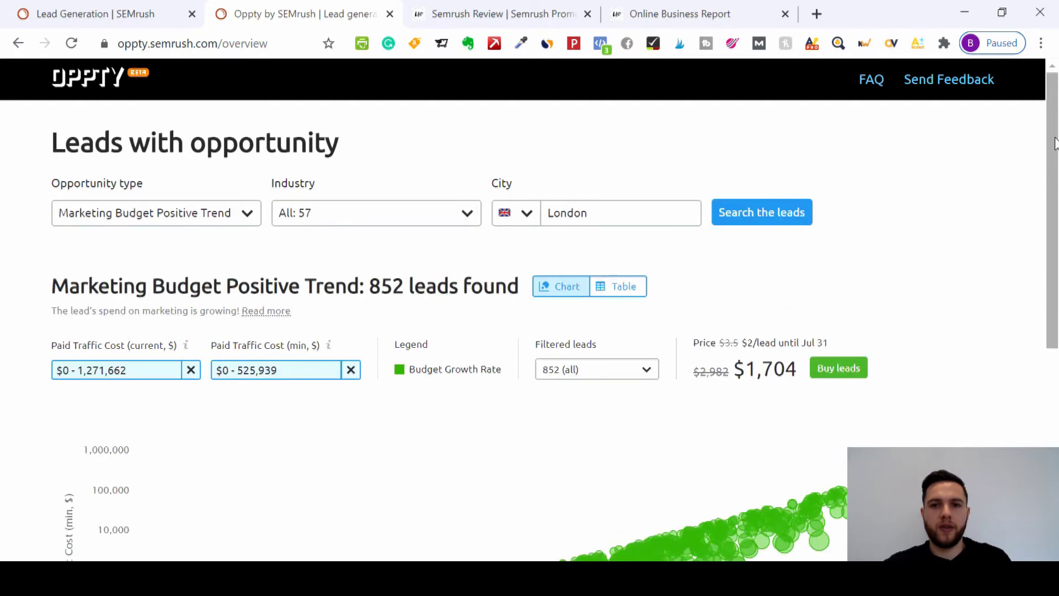
pyautogui.scroll(-5, 1050, 242)
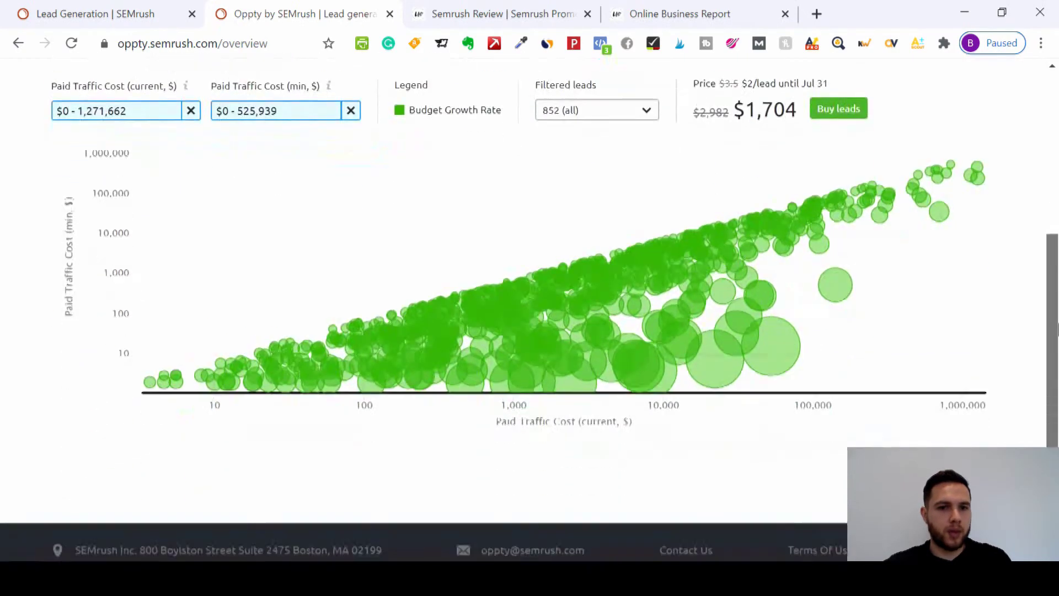
pyautogui.moveTo(1056, 330); pyautogui.dragTo(1056, 243)
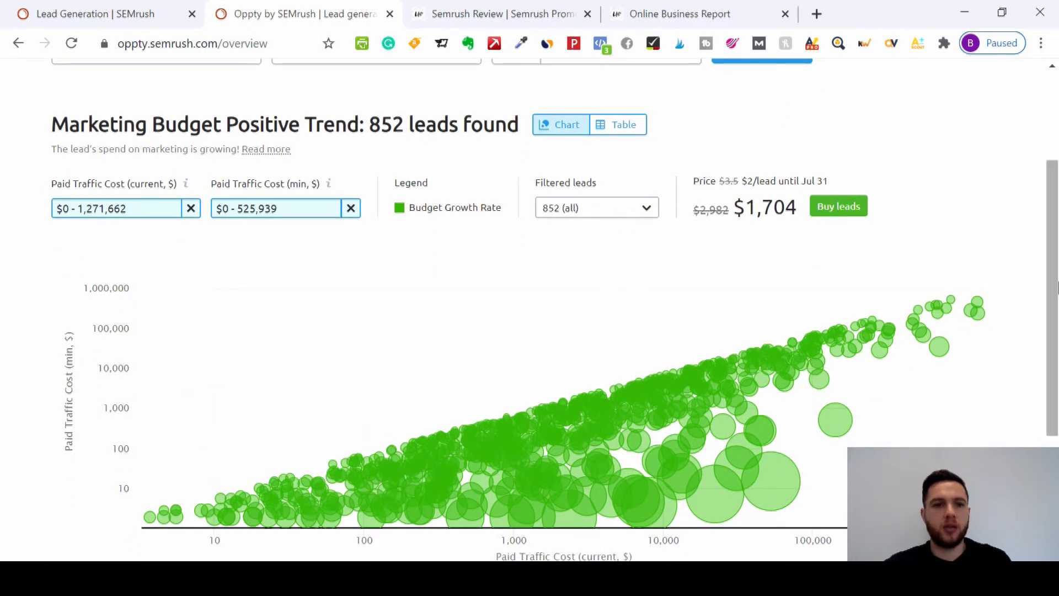
pyautogui.moveTo(1055, 305); pyautogui.dragTo(1054, 272)
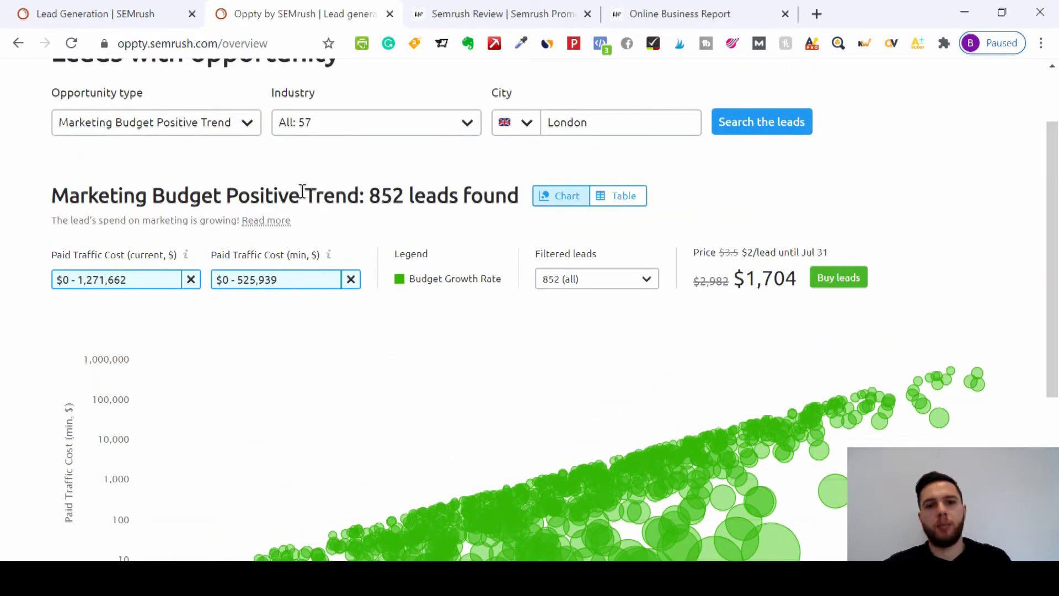
pyautogui.click(244, 128)
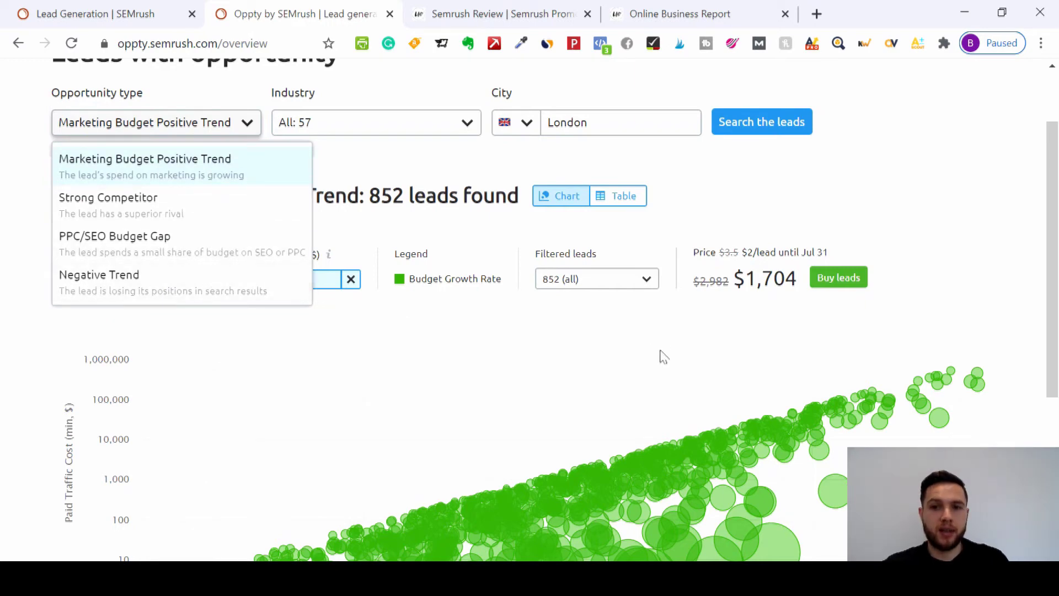
# Step: Change the Filtered leads option from a 10-lead to a 5-lead sample, dropping the price to $10
pyautogui.moveTo(1055, 300); pyautogui.dragTo(1057, 295)
pyautogui.scroll(2, 1056, 295)
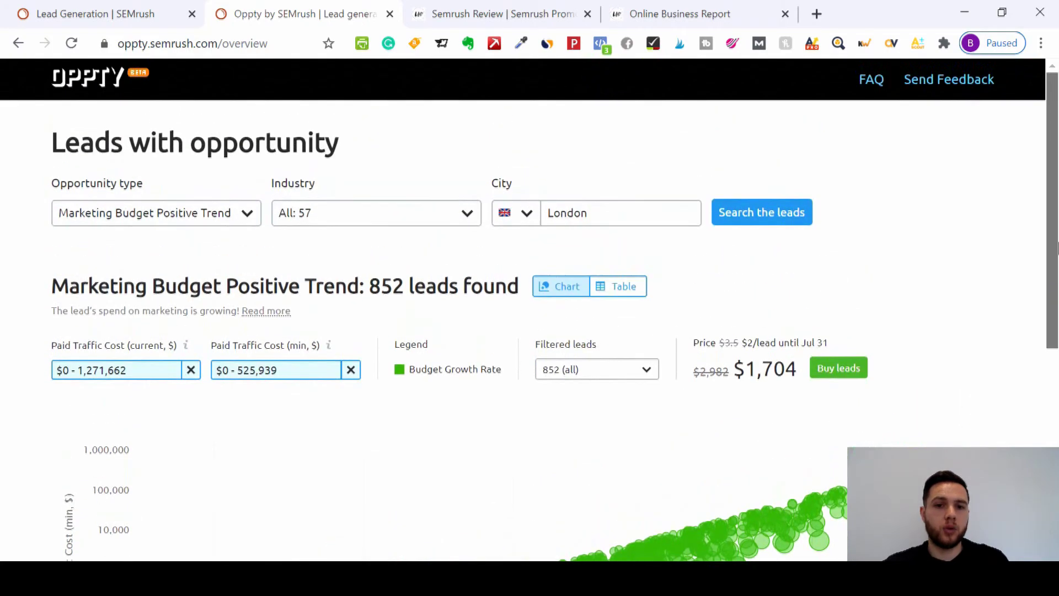
pyautogui.scroll(-2, 593, 302)
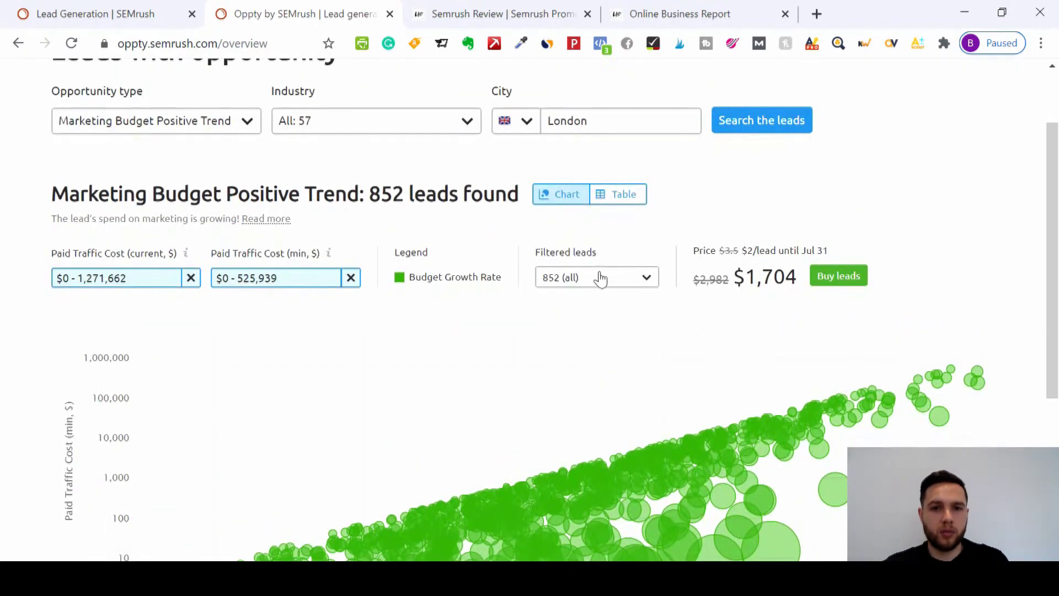
pyautogui.click(600, 278)
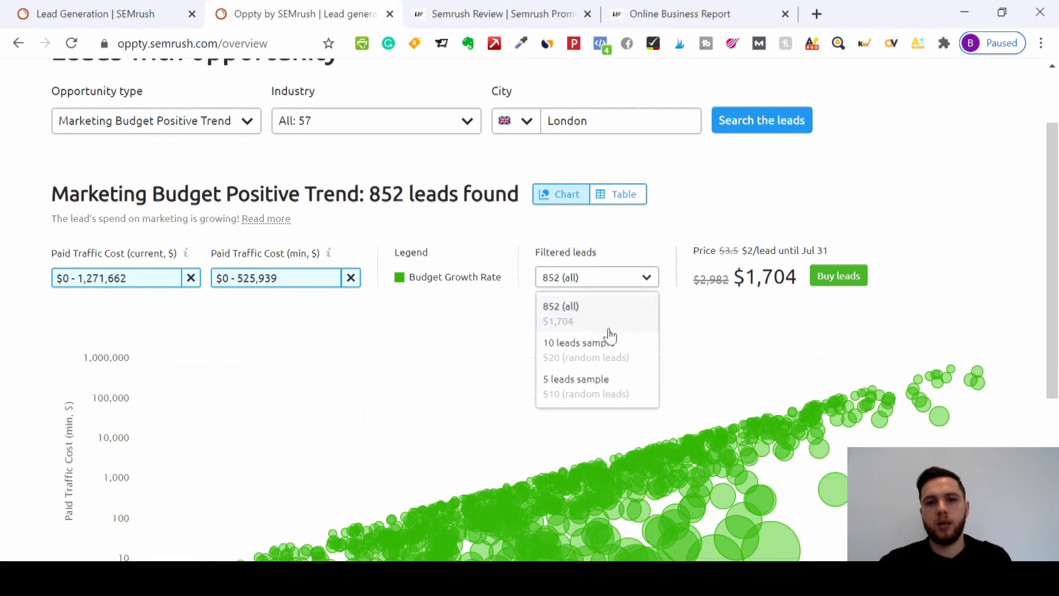
pyautogui.click(610, 368)
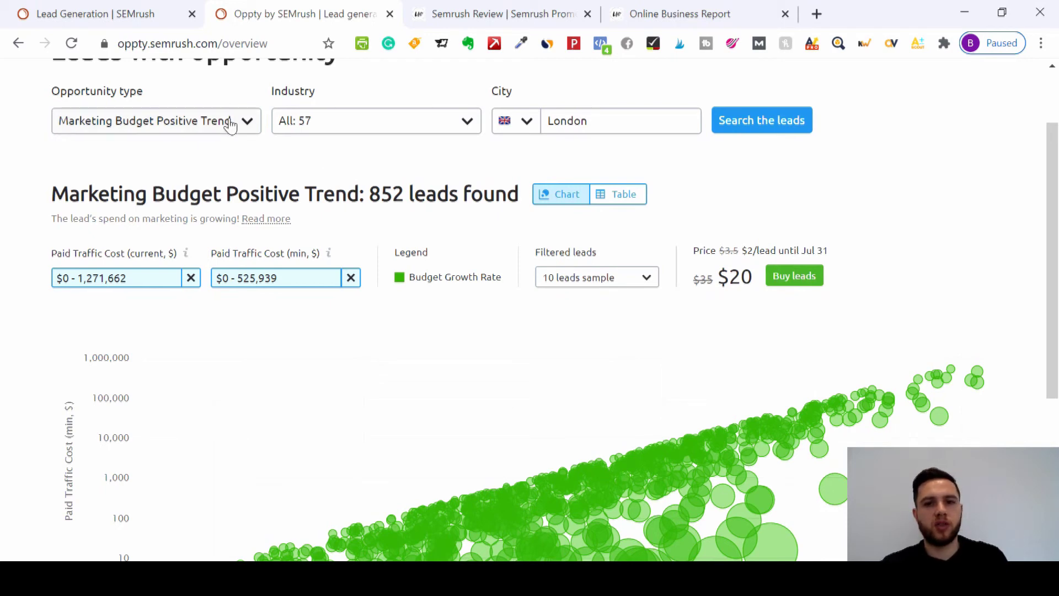
pyautogui.click(621, 284)
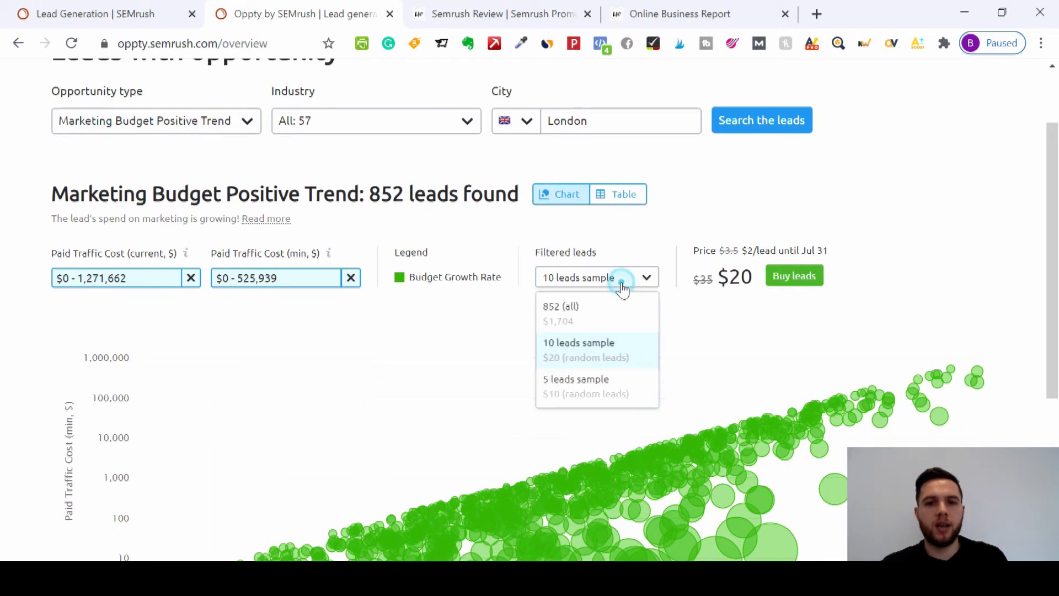
pyautogui.click(597, 379)
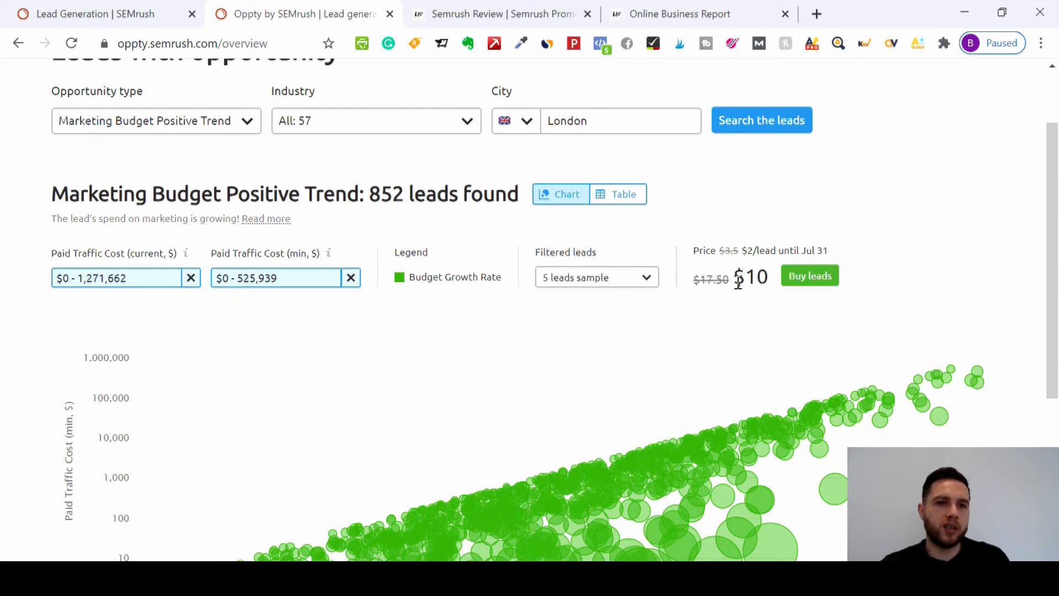
pyautogui.click(220, 120)
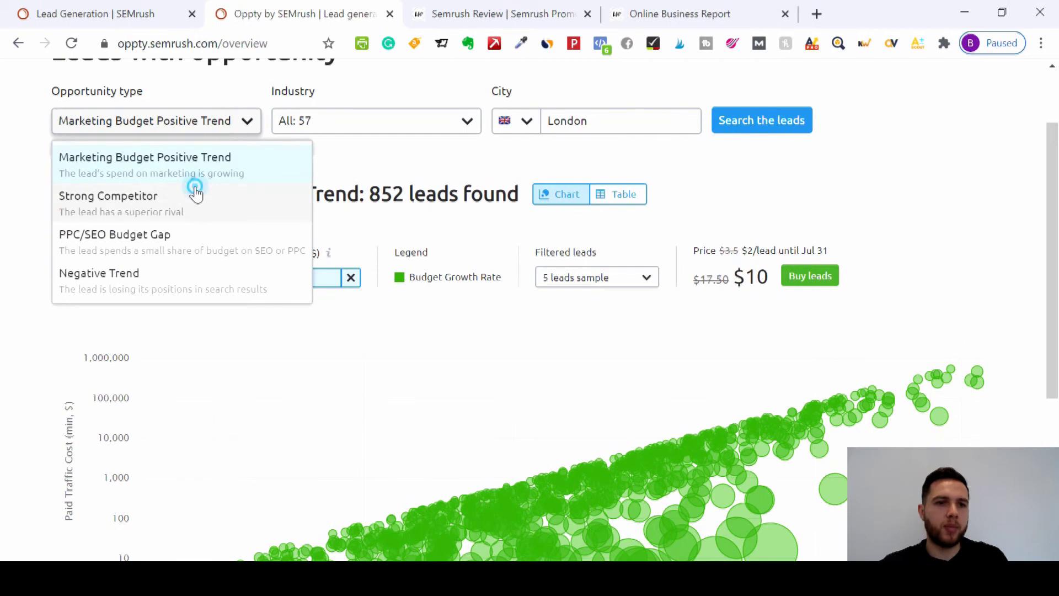
# Step: Try Strong Competitor and PPC/SEO Budget Gap opportunity types, finally choosing Negative Trend
pyautogui.click(196, 193)
pyautogui.click(198, 121)
pyautogui.click(201, 236)
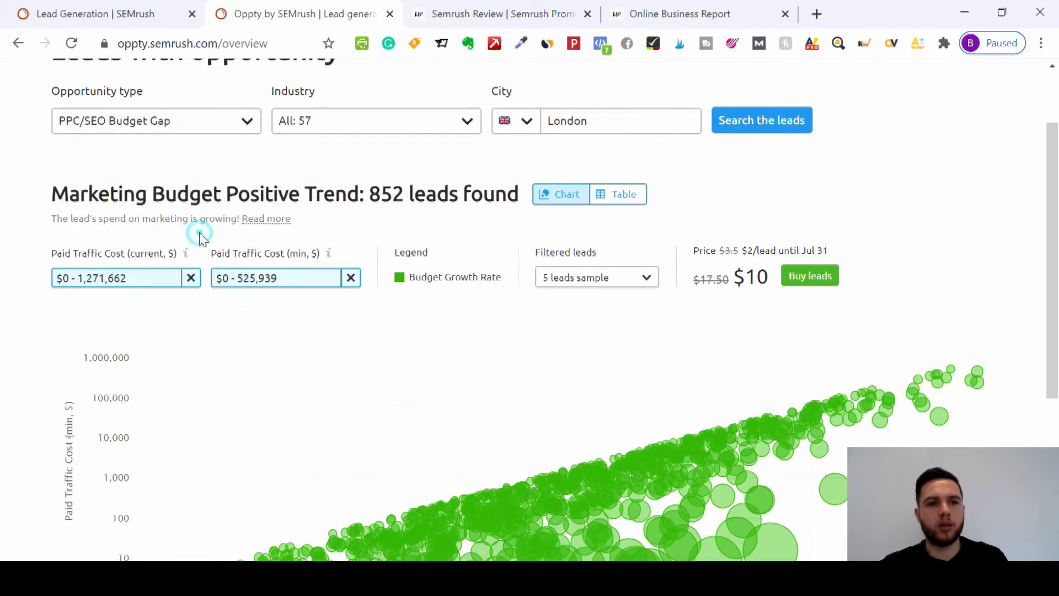
pyautogui.click(212, 129)
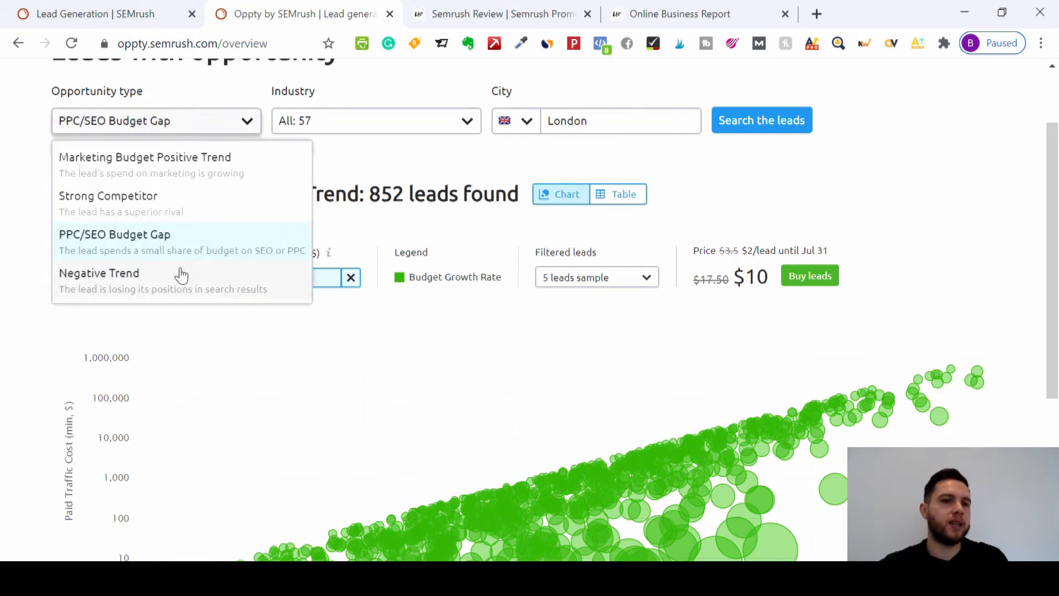
pyautogui.click(181, 274)
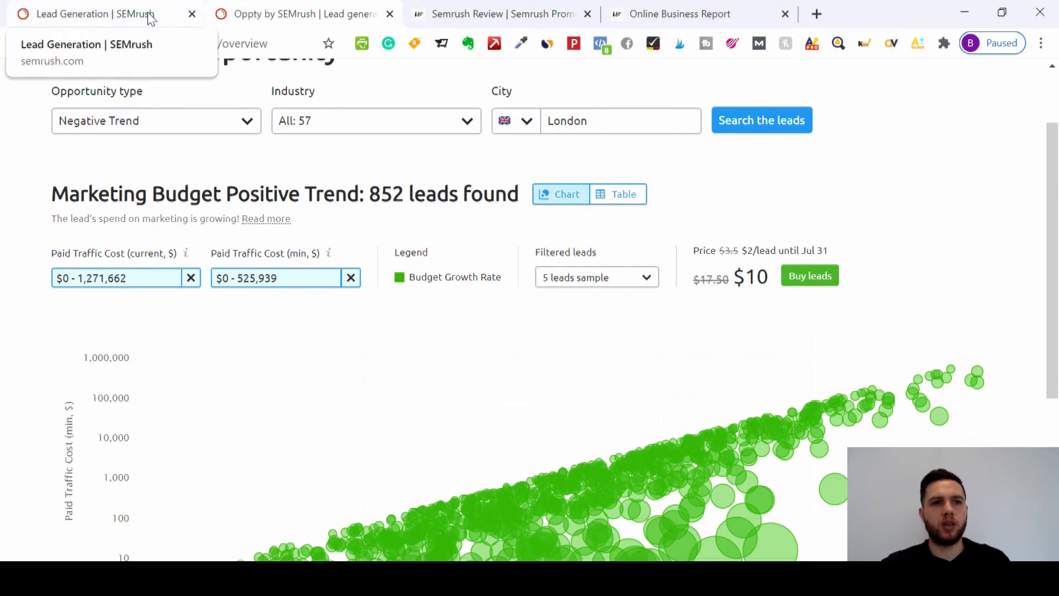
pyautogui.click(112, 18)
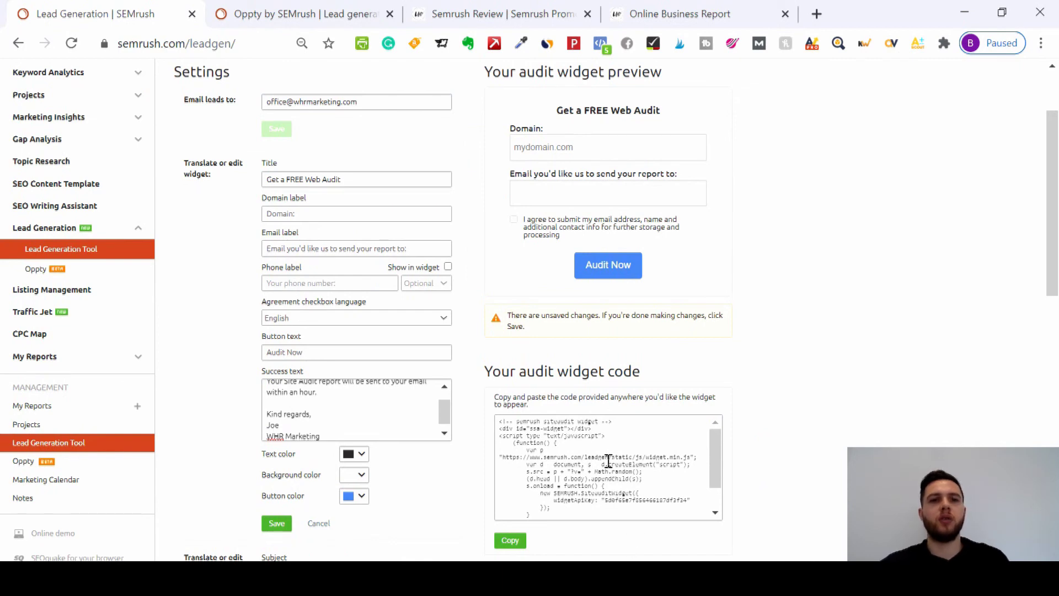
pyautogui.click(329, 7)
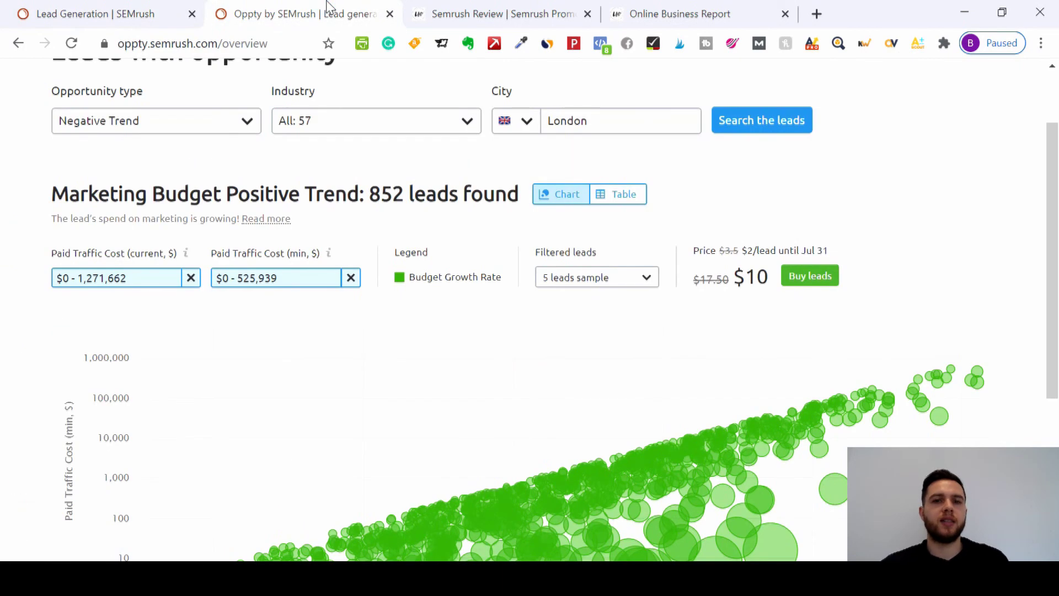
# Step: Go from the Semrush Review tab to the Online Business Report page offering a free report
pyautogui.click(486, 8)
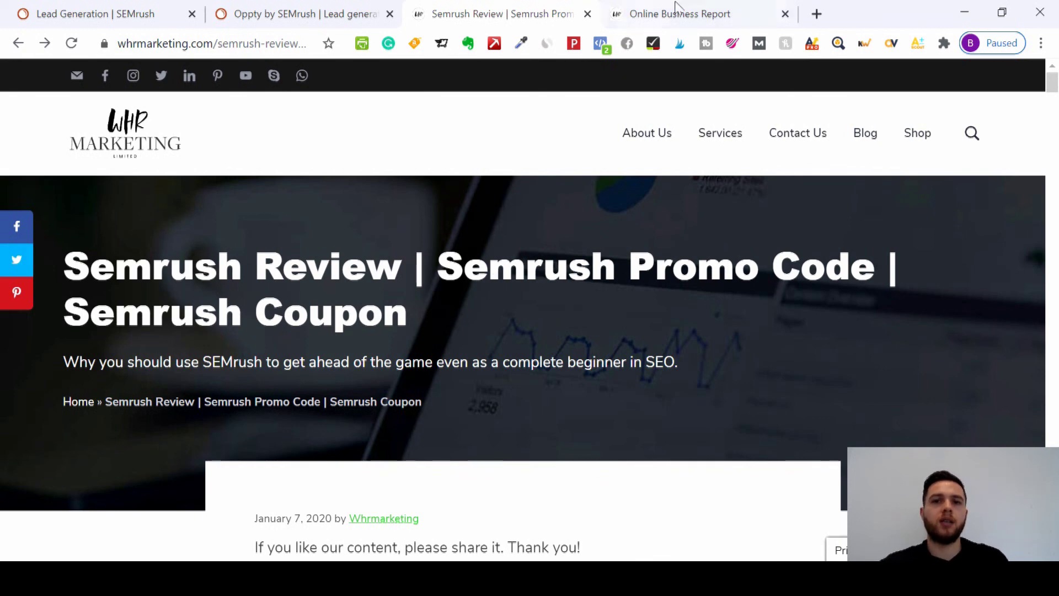
pyautogui.click(683, 12)
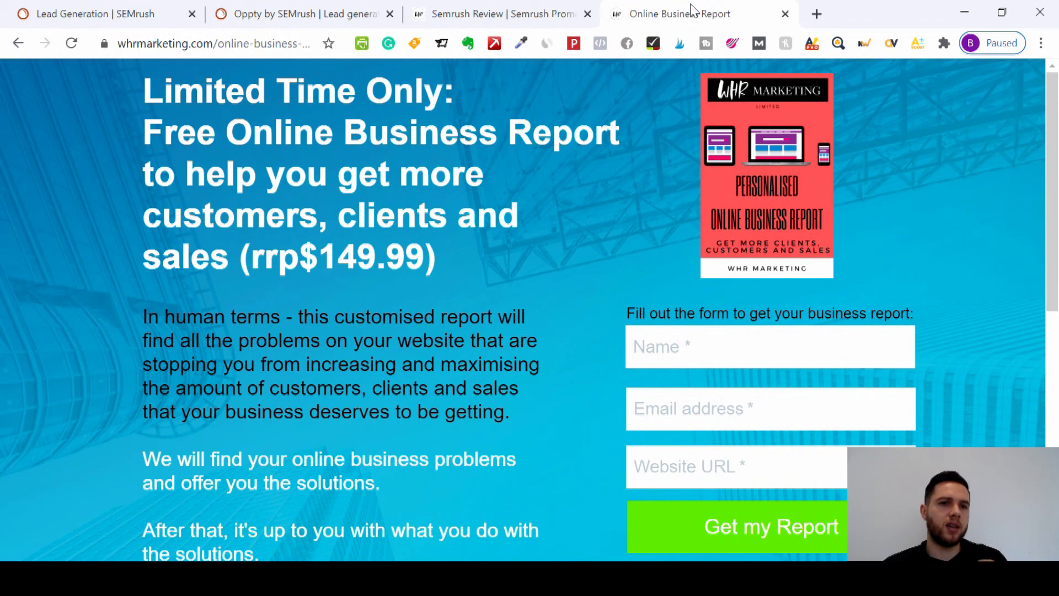